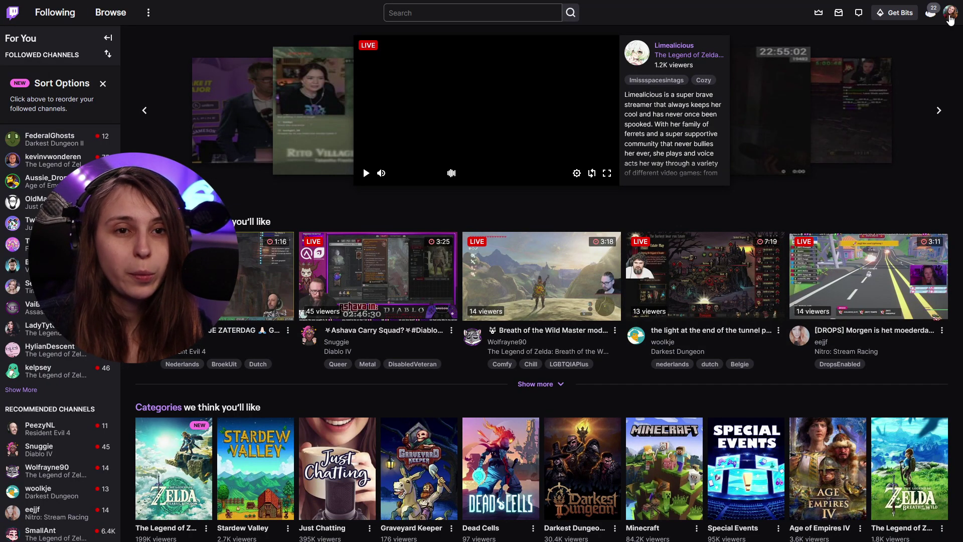
- From your channel's Videos, open 'Funraising For St. Jude !donate - Stream 623' and pause at the mining moment
left_click(951, 20)
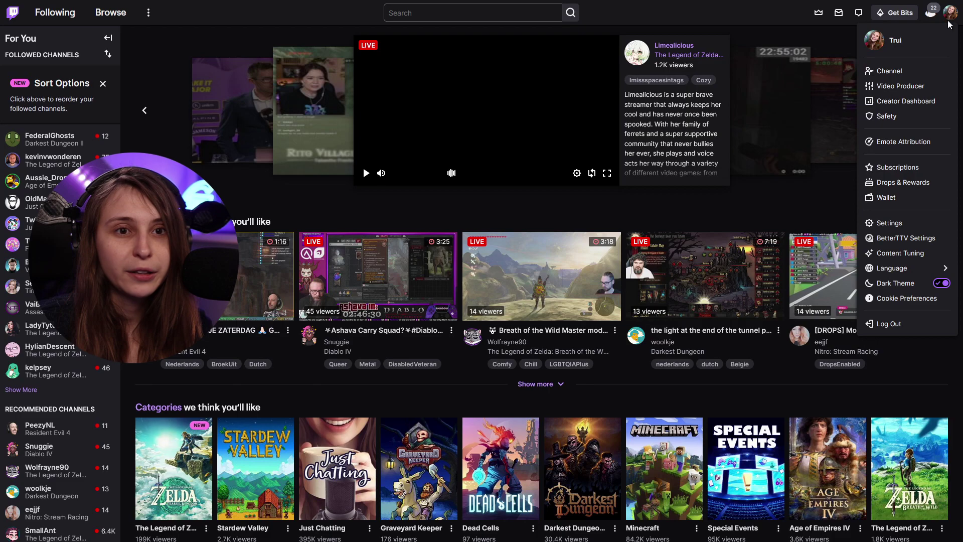
left_click(889, 70)
scroll(423, 366, "down", 3)
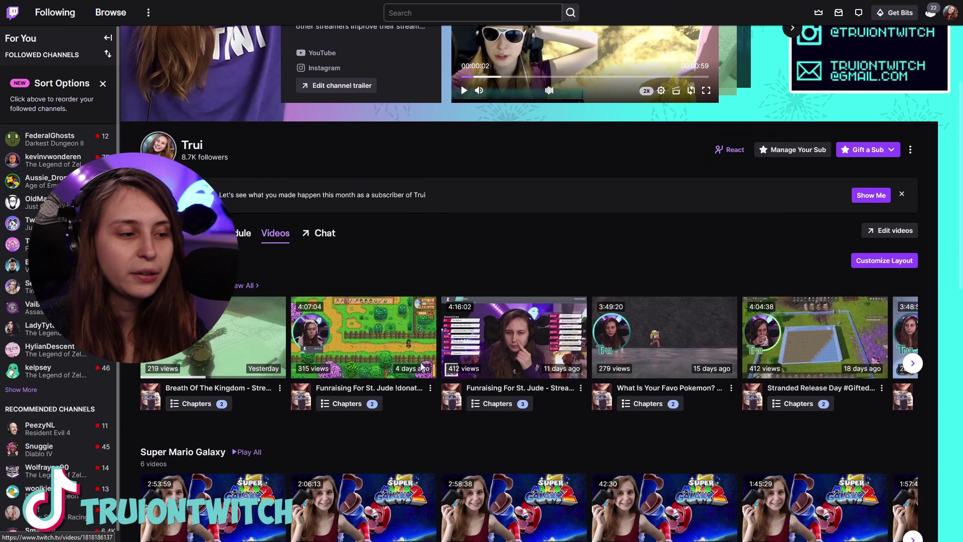
left_click(368, 340)
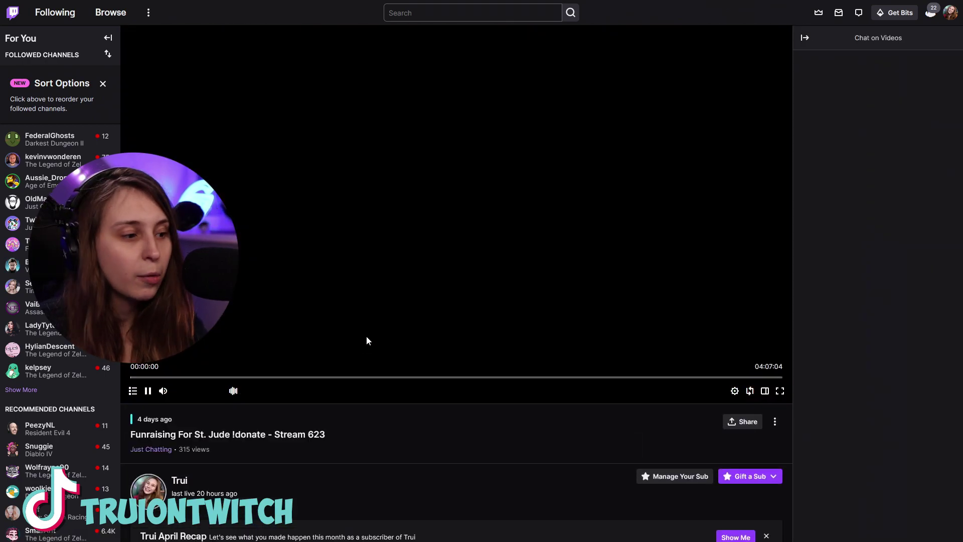
left_click(382, 248)
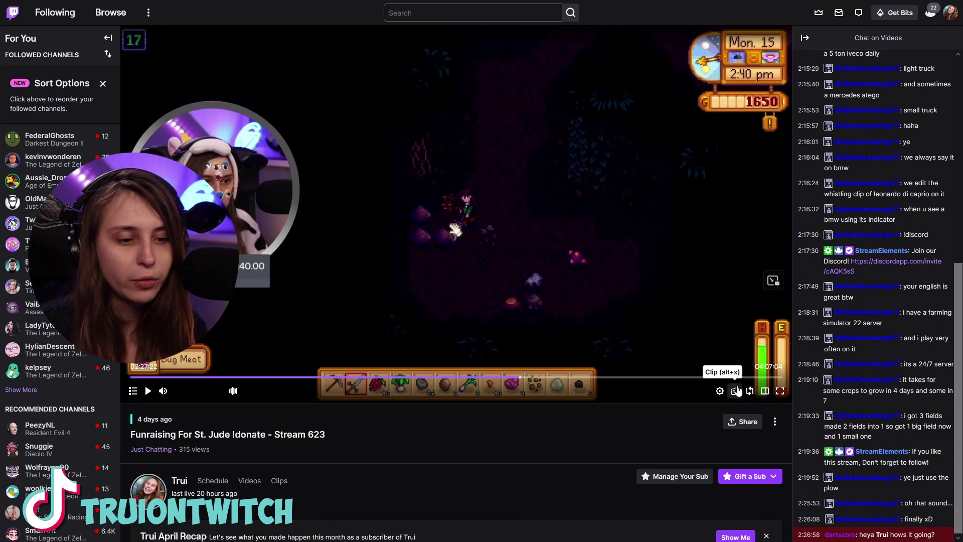
- Clip the mining scene, trim its start, title it 'Can't Find The Stairs' and publish
left_click(736, 393)
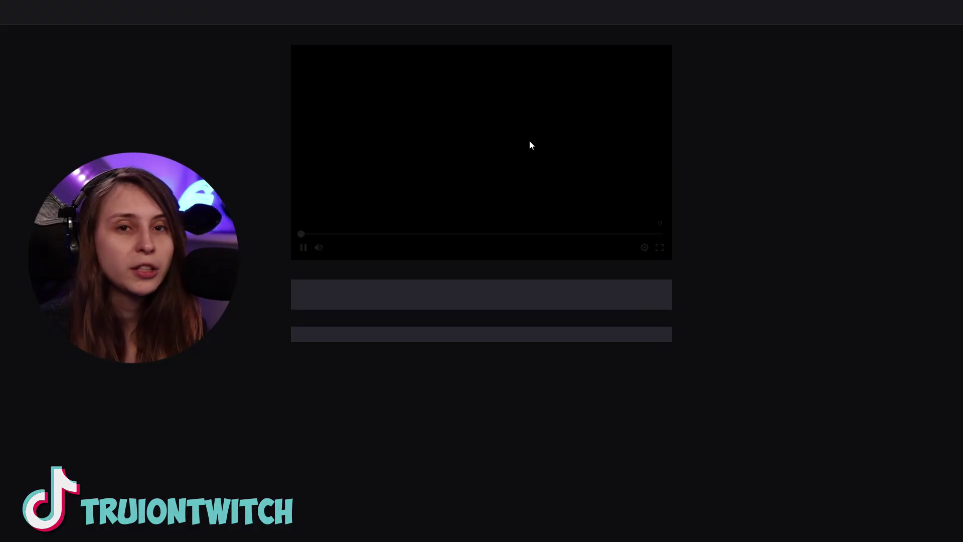
left_click_drag(490, 307, 566, 311)
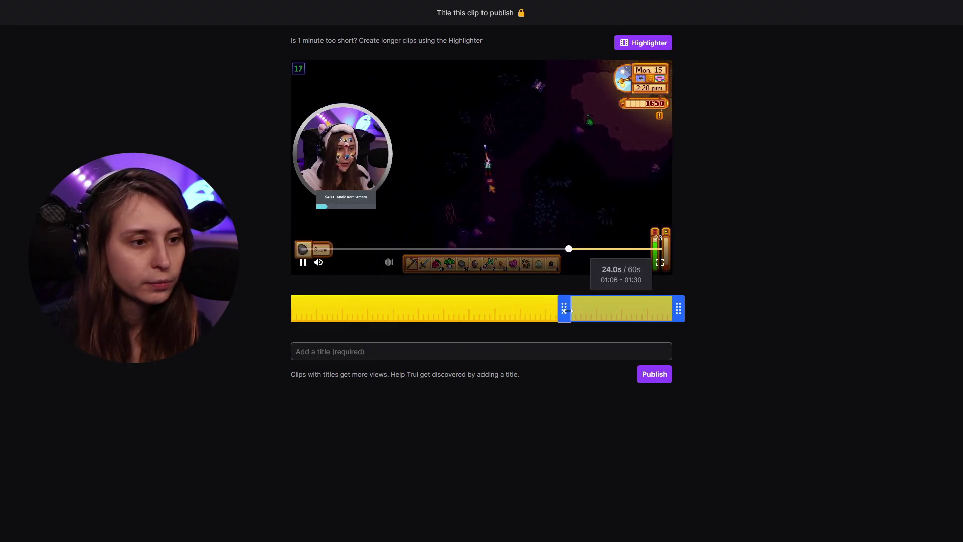
left_click(367, 343)
type("Can't Find The Stairs")
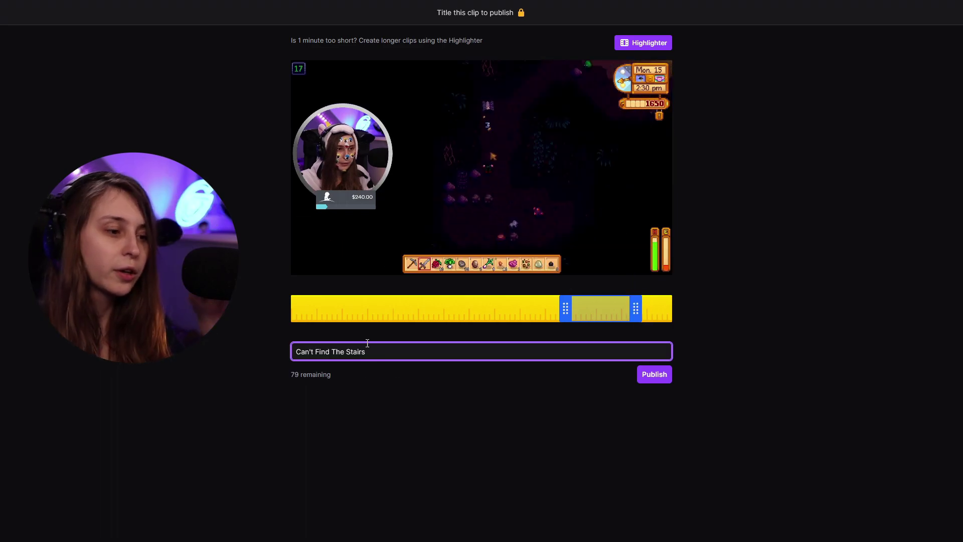
left_click(654, 376)
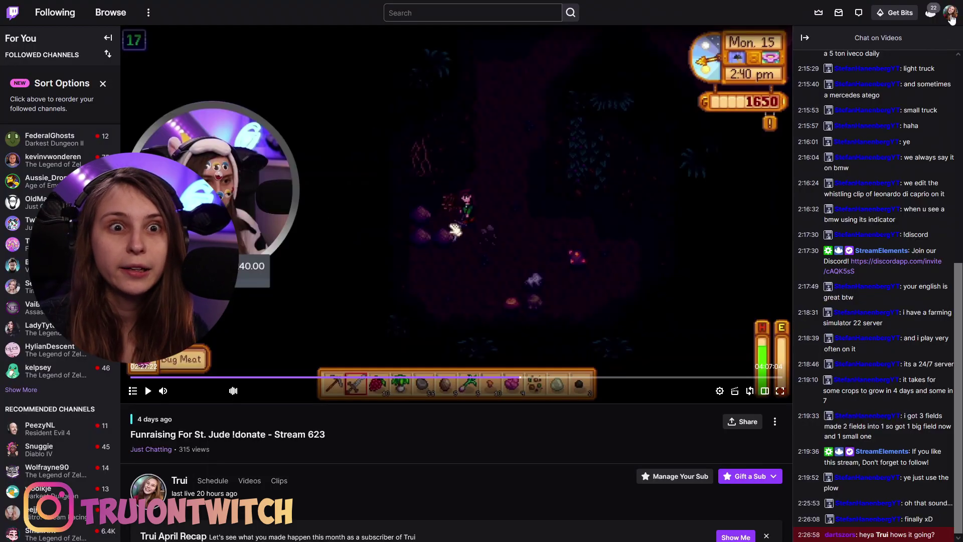
- Go to Creator Dashboard > Content > Clips to list your created clips
left_click(951, 13)
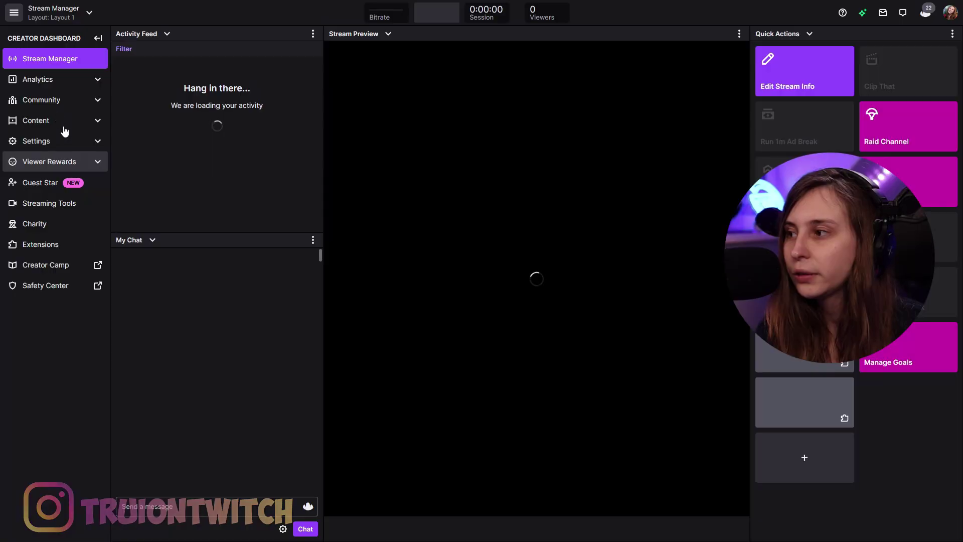
left_click(35, 121)
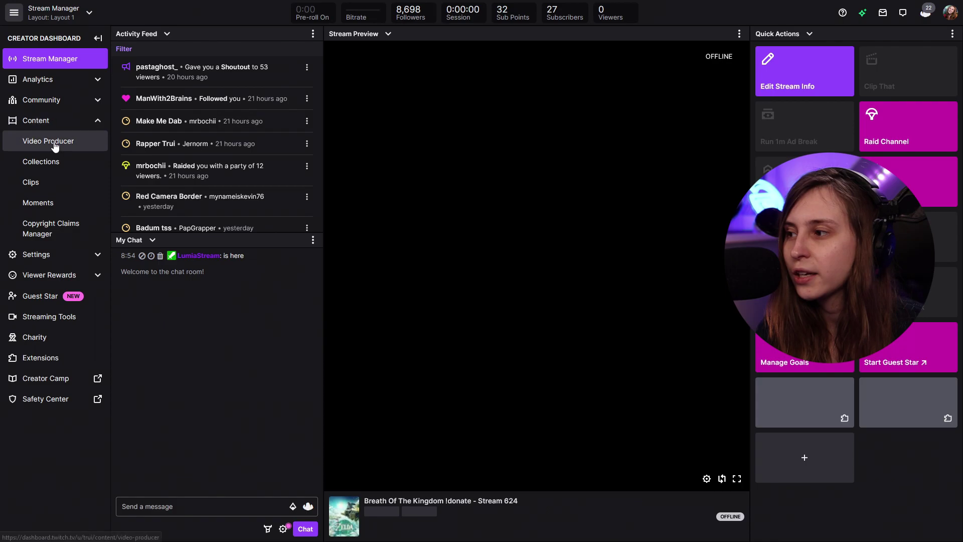
left_click(51, 143)
left_click(35, 182)
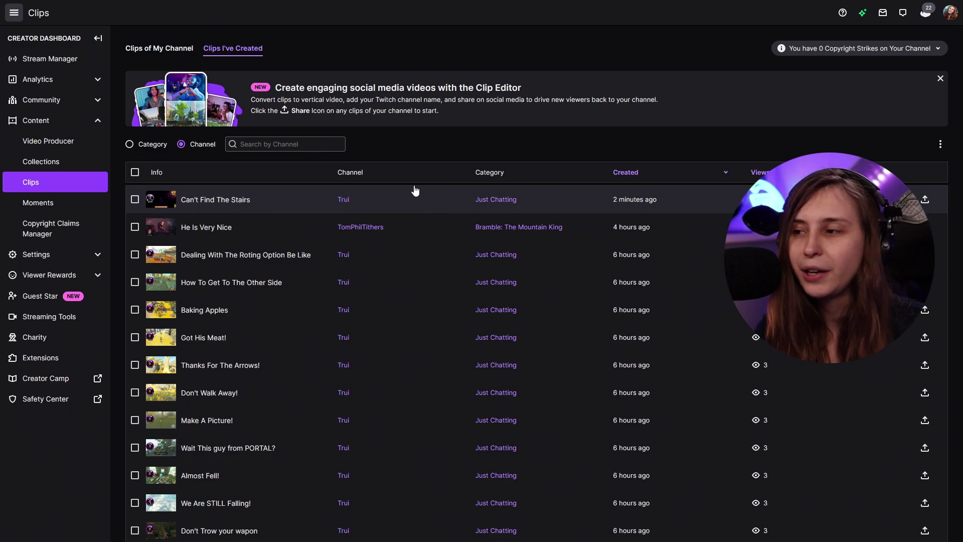
- Filter the clip list to your own channel and expand the 'Can't Find The Stairs' clip
left_click(256, 144)
type("trui")
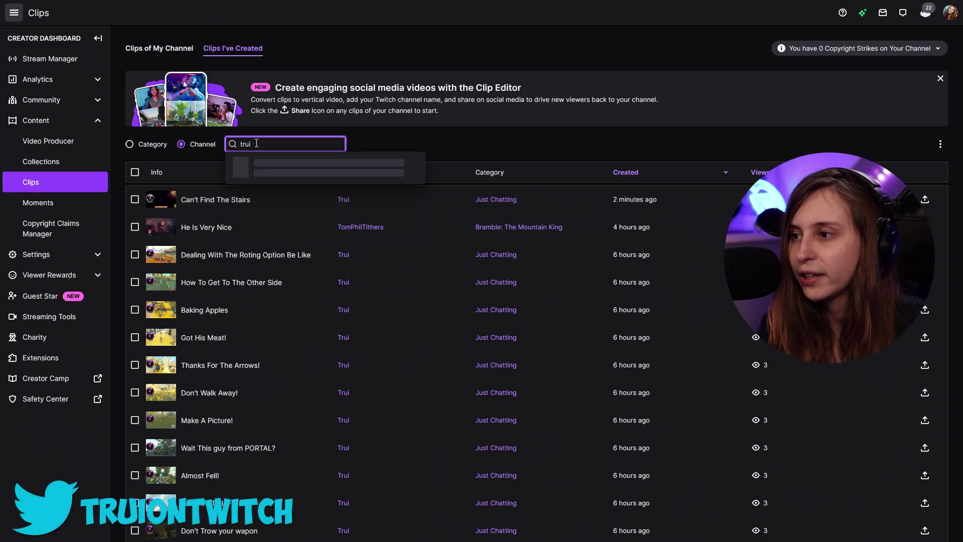
left_click(260, 164)
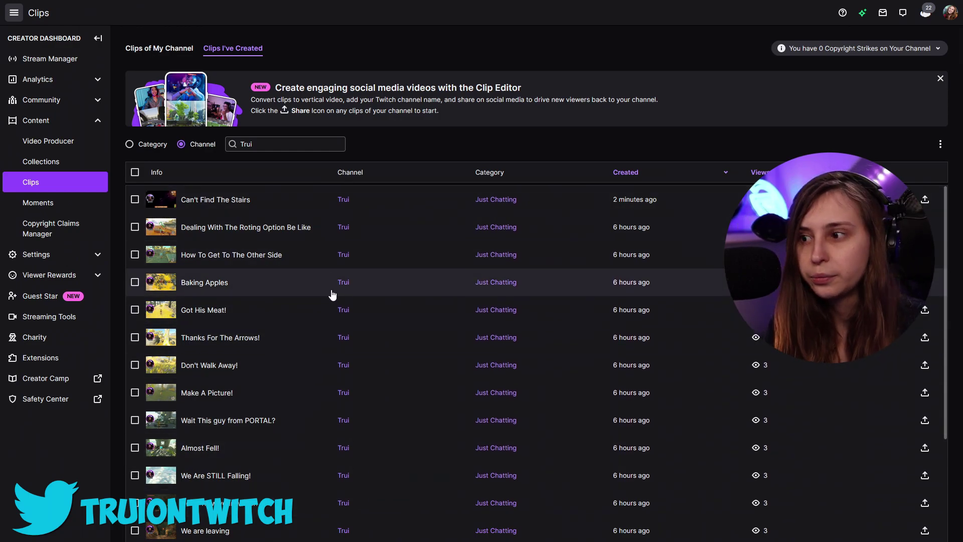
scroll(301, 260, "down", 4)
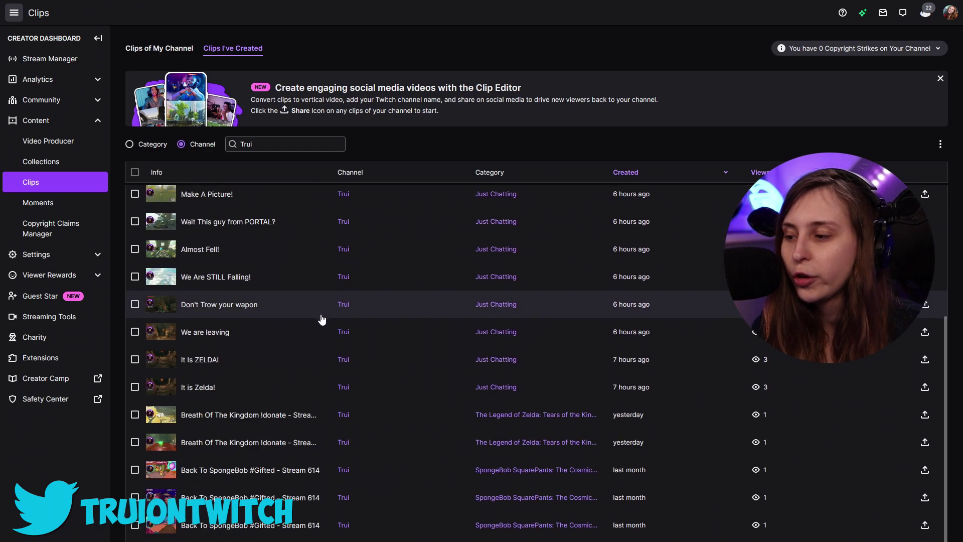
scroll(332, 334, "up", 5)
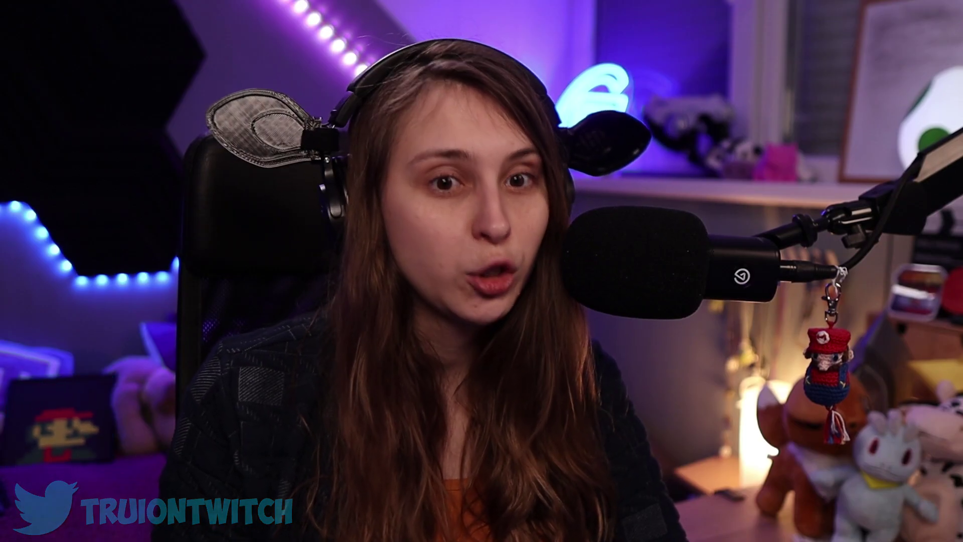
left_click(323, 197)
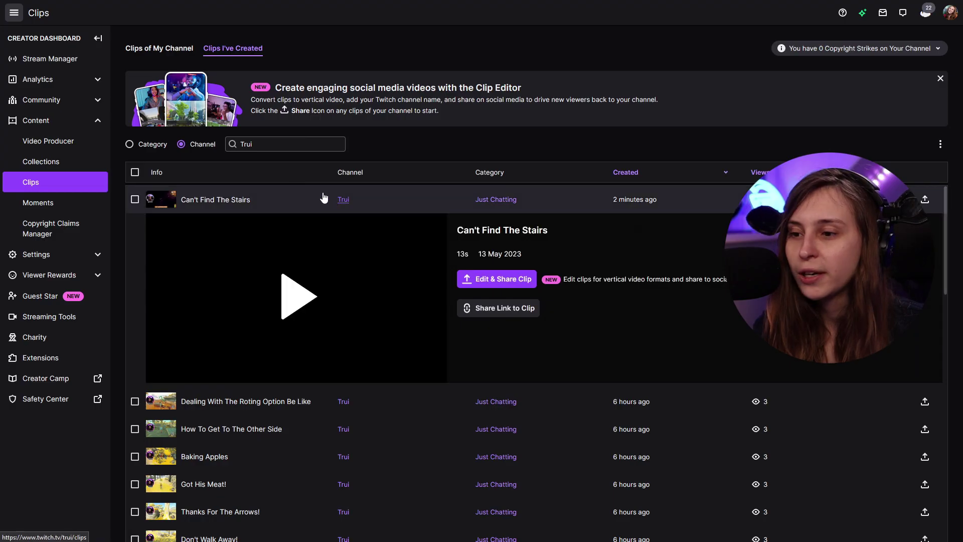
- In Edit & Share Clip, mute the preview, crop the facecam on top, and nudge the gameplay crop right
left_click(502, 284)
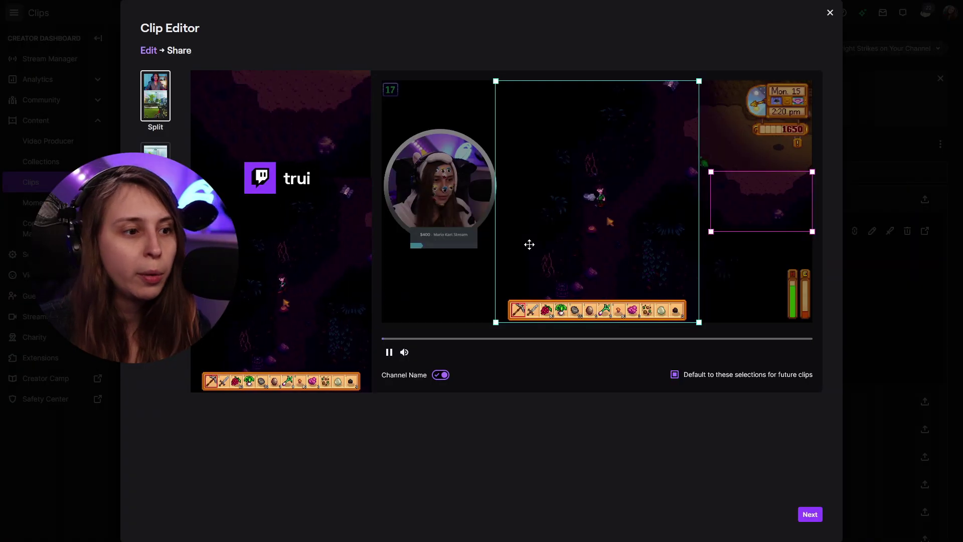
left_click(406, 360)
left_click_drag(794, 202, 439, 178)
left_click_drag(389, 155, 346, 130)
mouse_move(486, 212)
left_mouse_down()
mouse_move(559, 263)
mouse_move(491, 213)
left_mouse_up()
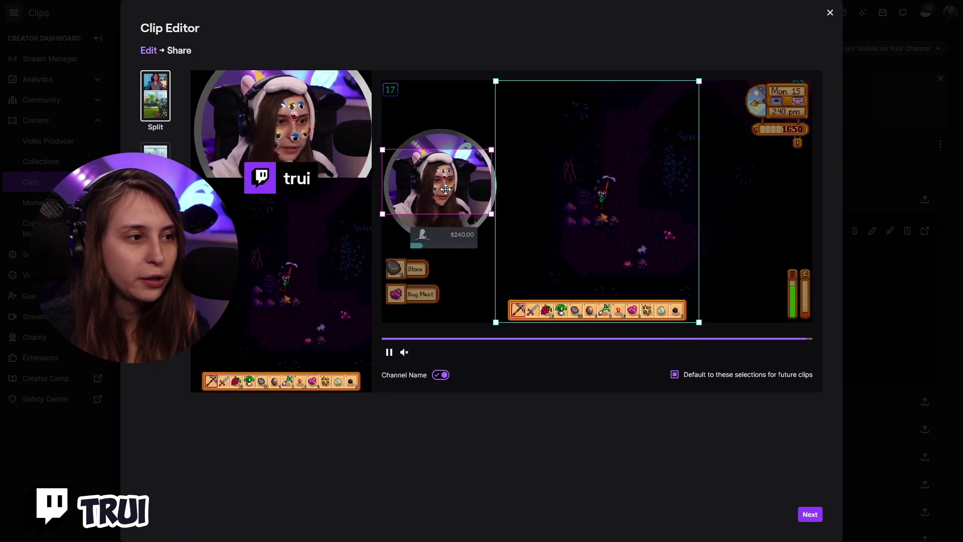
left_click_drag(445, 189, 448, 192)
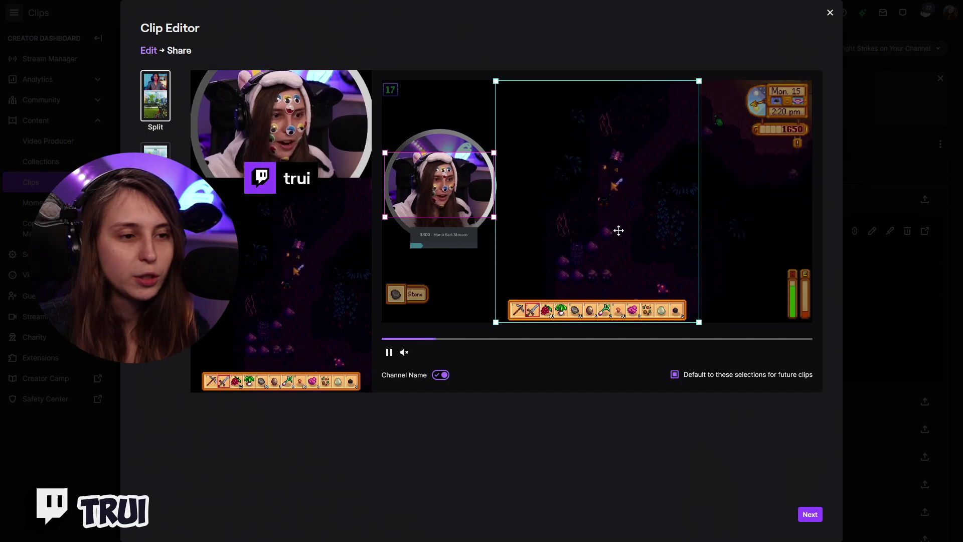
left_click_drag(616, 181, 621, 181)
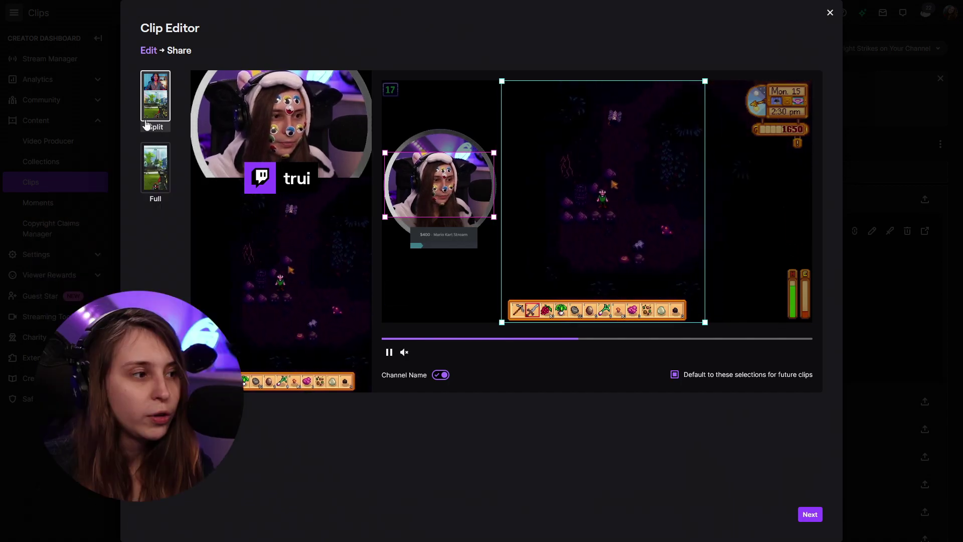
- Try Full Gameplay, return to the Split layout, toggle the channel name badge, then continue to Share
left_click(163, 190)
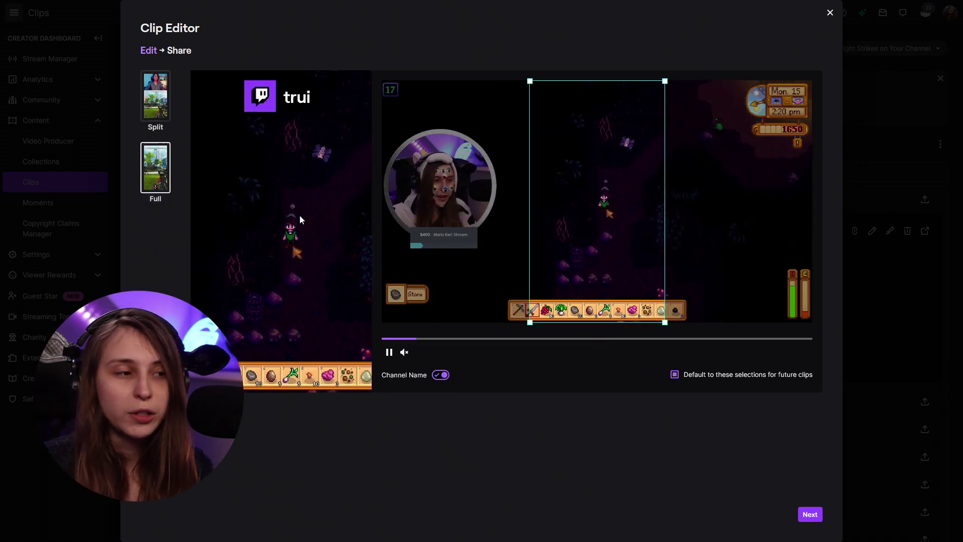
left_click(155, 95)
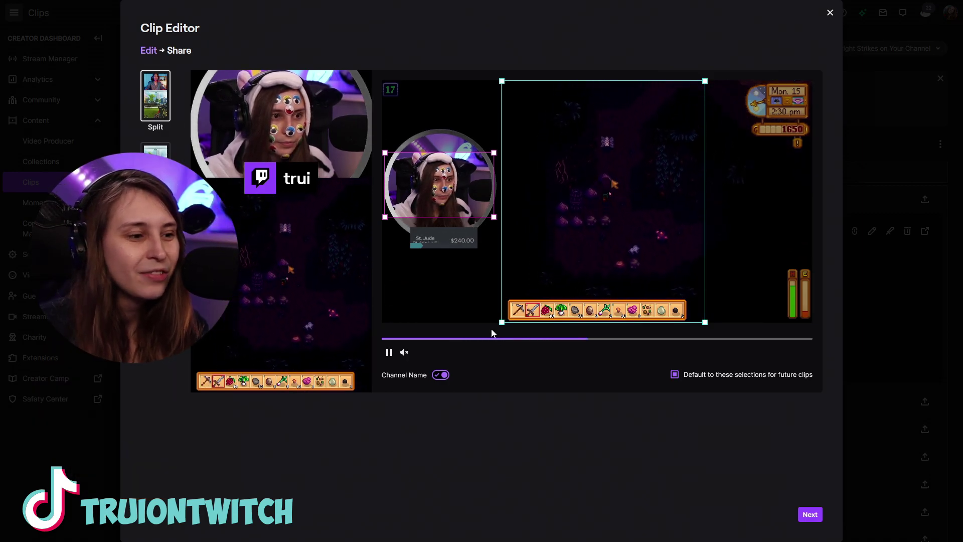
left_click(444, 376)
left_click(441, 376)
left_click(441, 376)
left_click(441, 376)
left_click(441, 376)
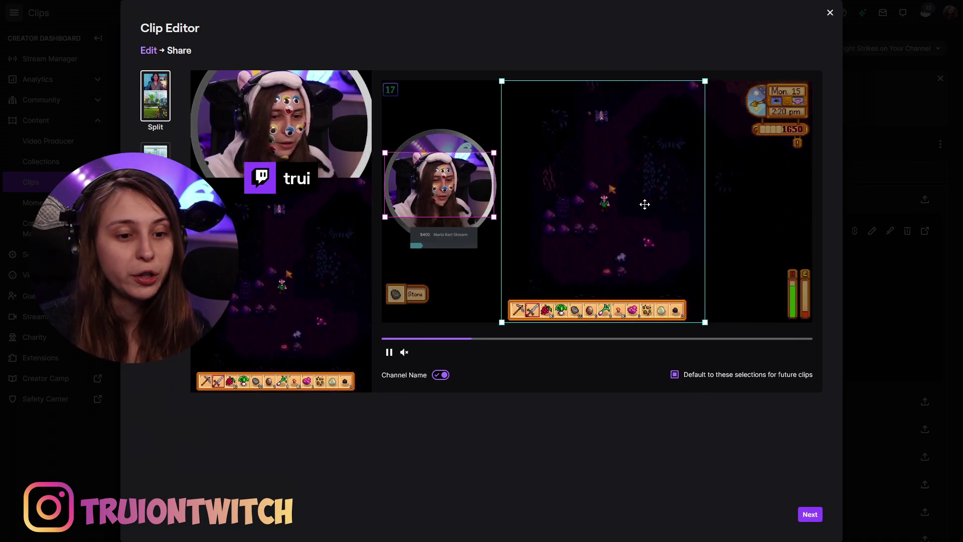
left_click(811, 514)
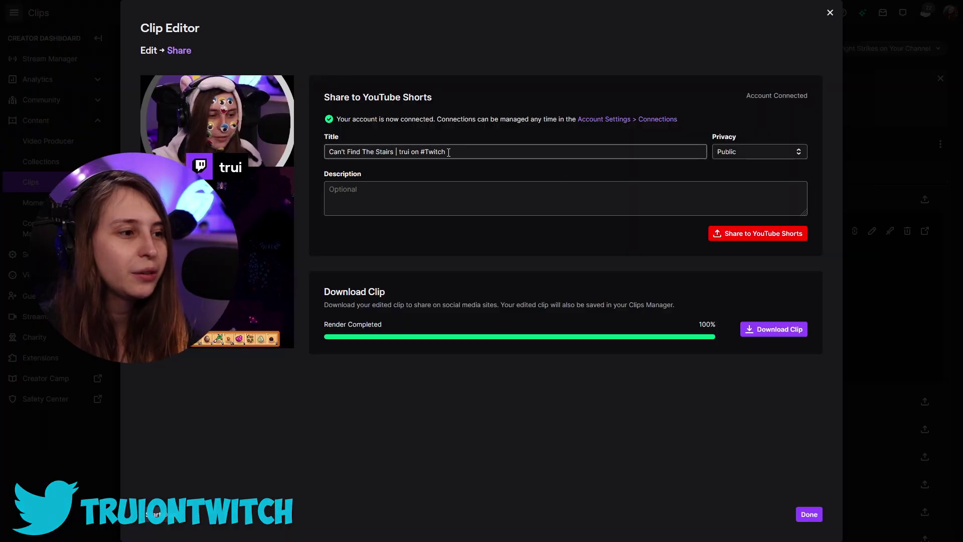
- Retitle the Short 'Can't Find The Stairs In Stardew Valley' and add a description with #stardew #stardewvalley #shorts
triple_click(486, 154)
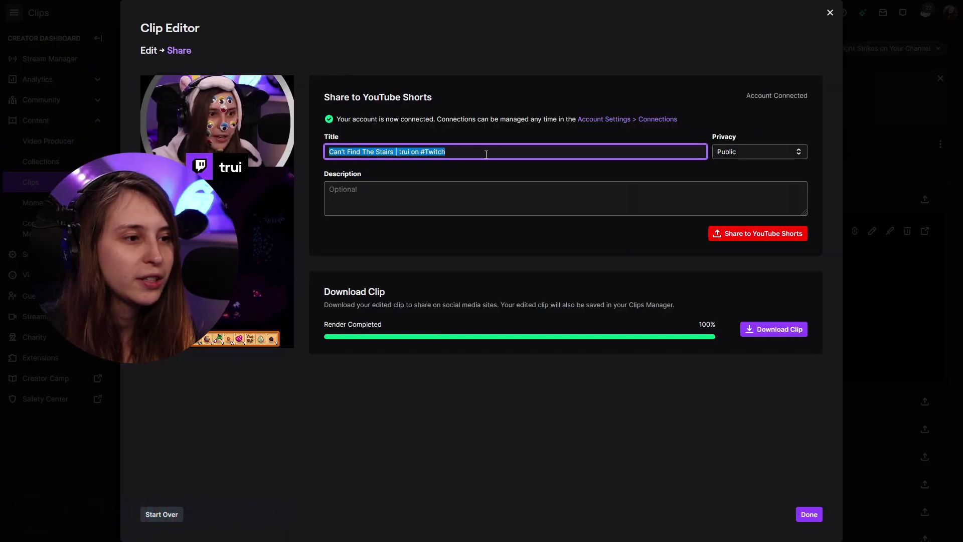
left_click(424, 206)
left_click(758, 151)
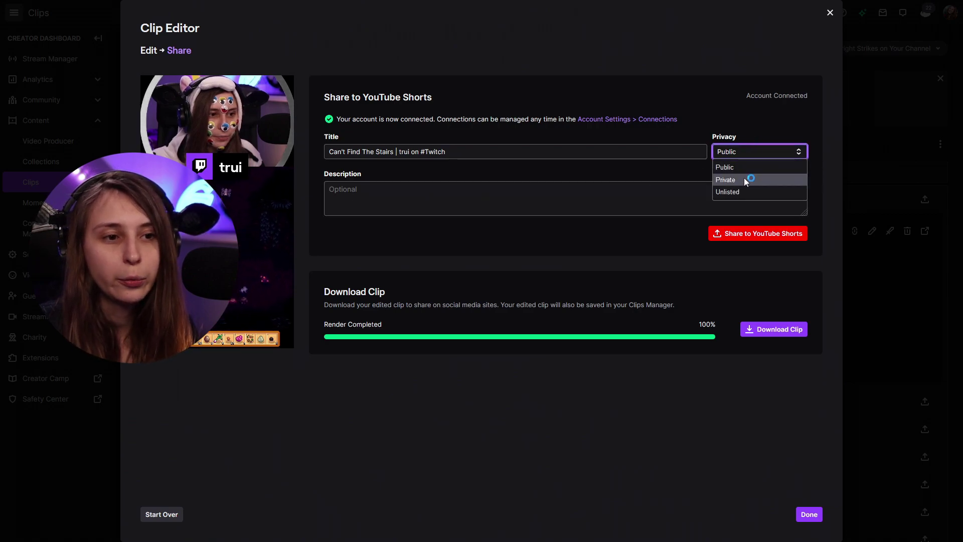
left_click(494, 188)
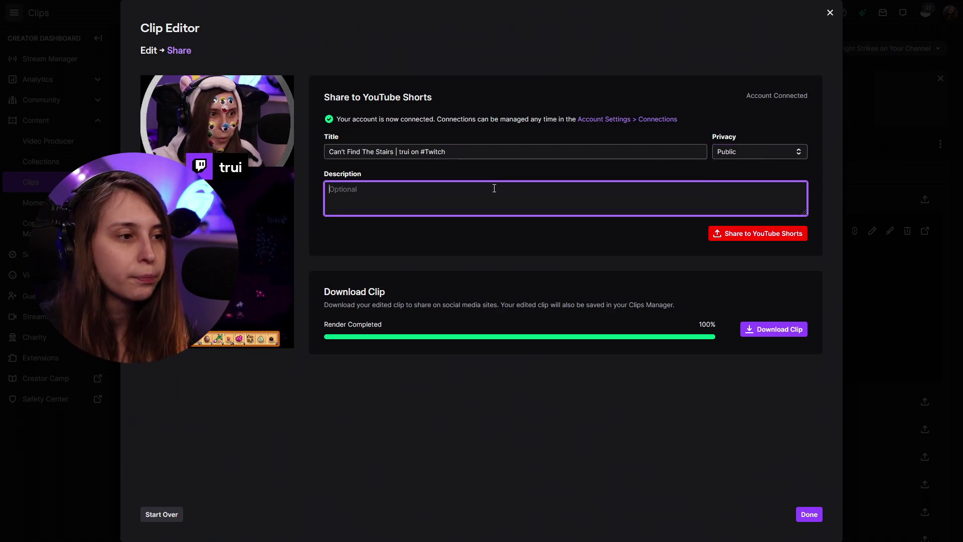
left_click(439, 155)
left_click(406, 203)
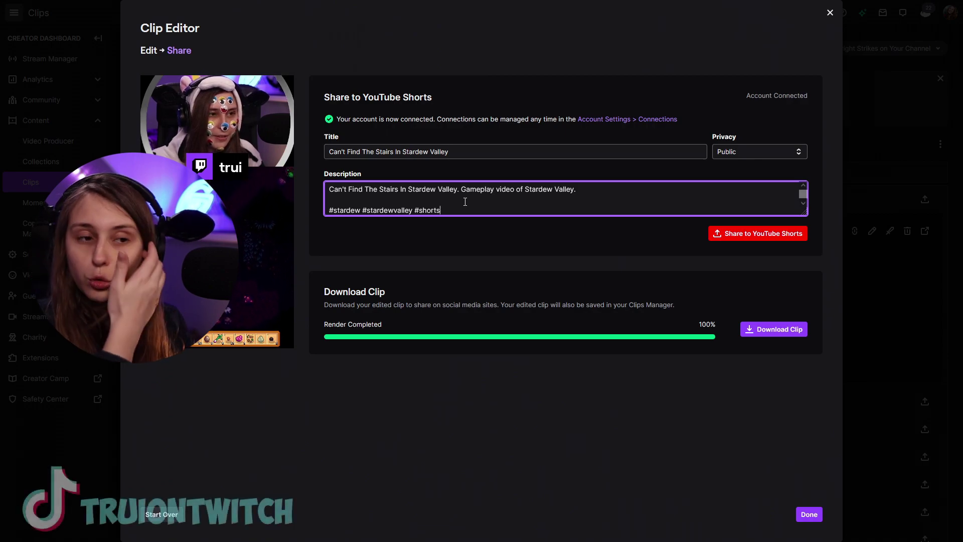
- Set the Short's privacy to Private and download the edited clip
left_click(760, 153)
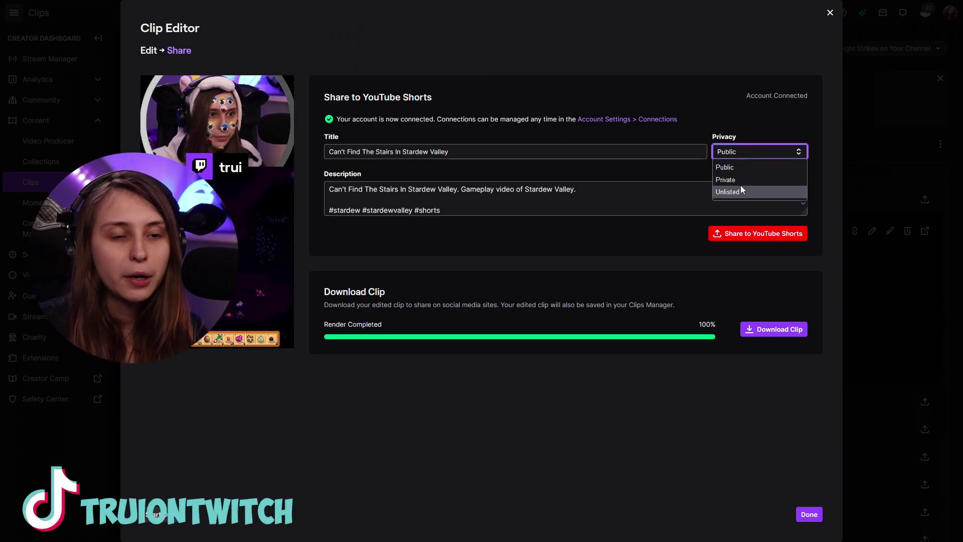
left_click(776, 181)
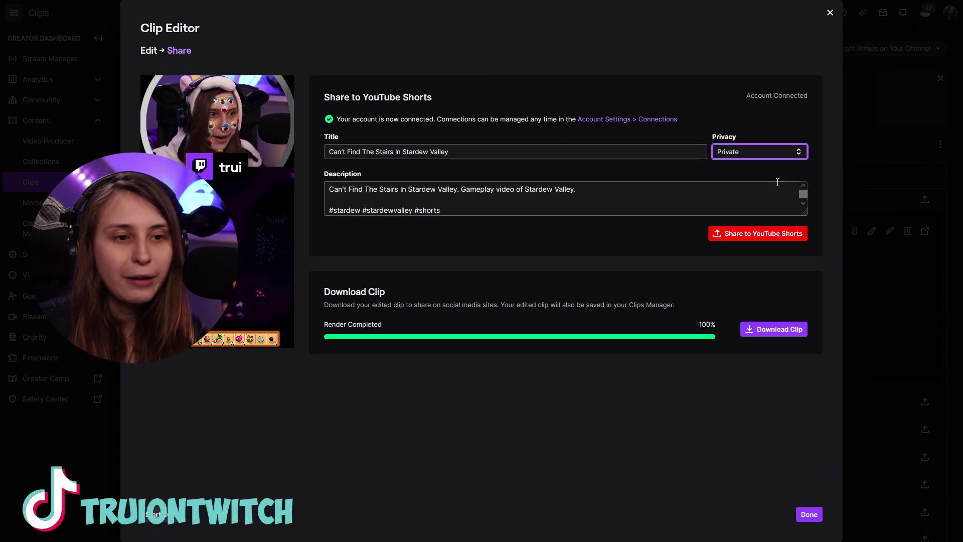
left_click(753, 153)
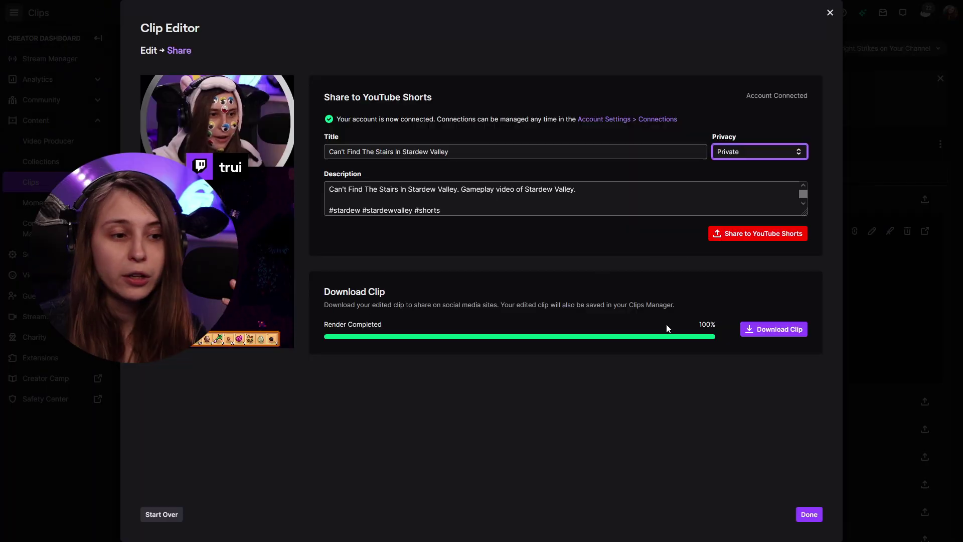
left_click(793, 333)
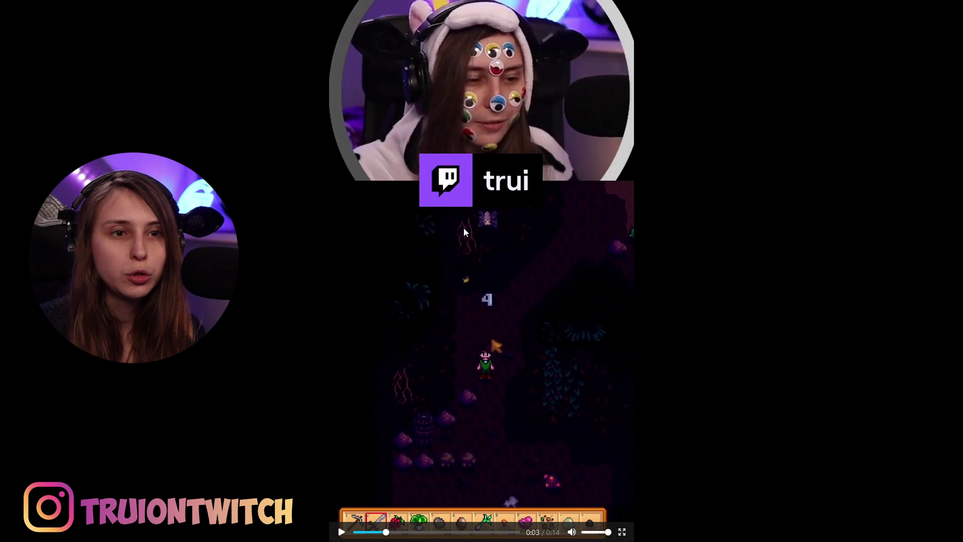
- Save the playing vertical clip to disk with Save Video As…
right_click(518, 200)
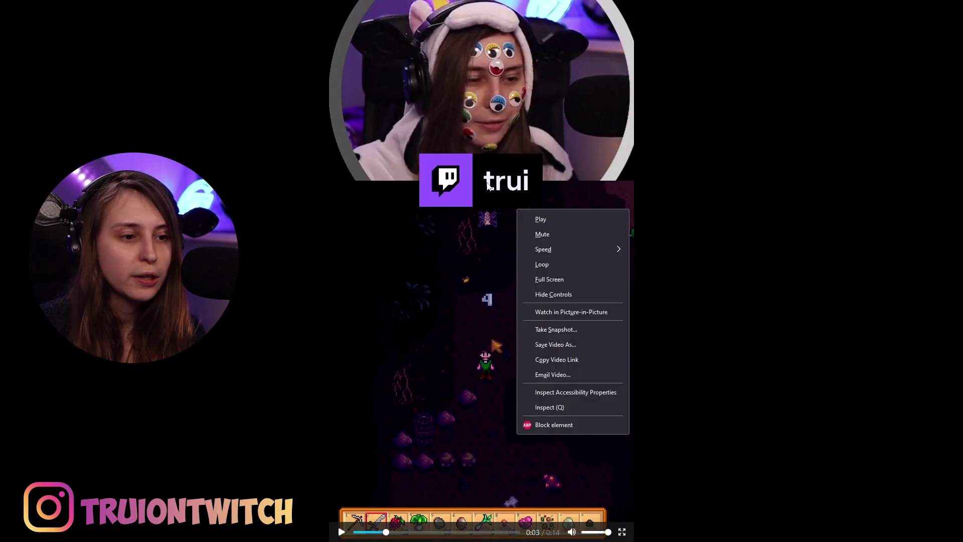
left_click(553, 344)
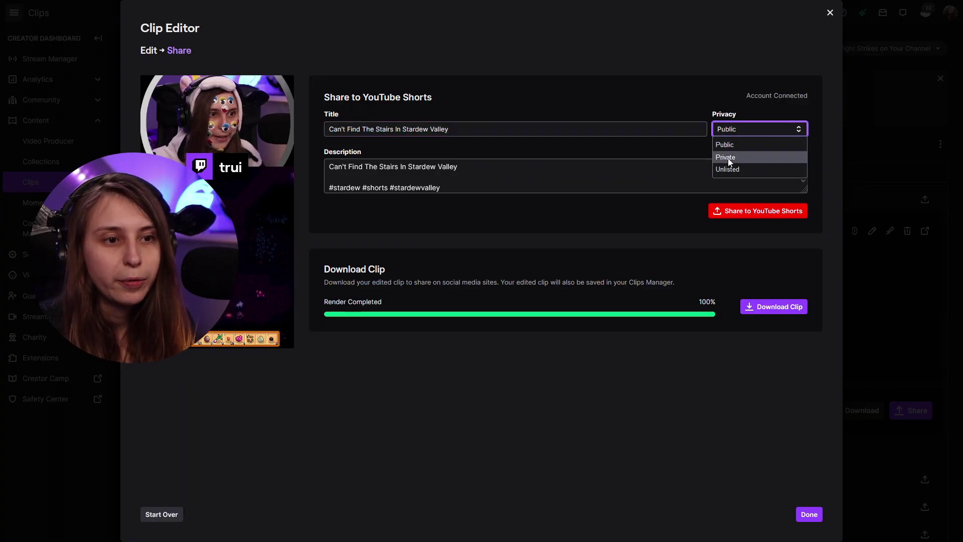
- Share the edited clip to YouTube Shorts from the Clip Editor's Share step
left_click(772, 212)
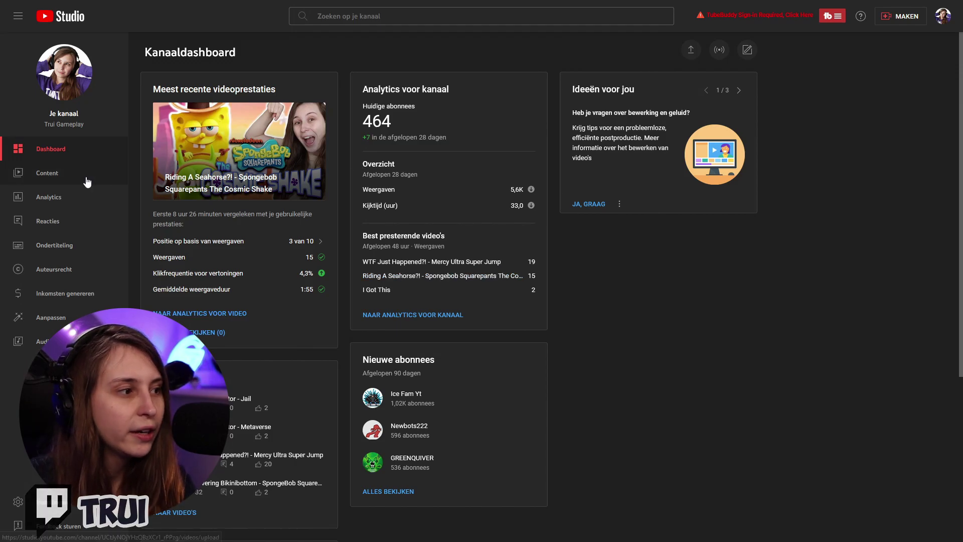
- In YouTube Studio Content, open the Stardew Short's details and review its hashtag description
left_click(49, 176)
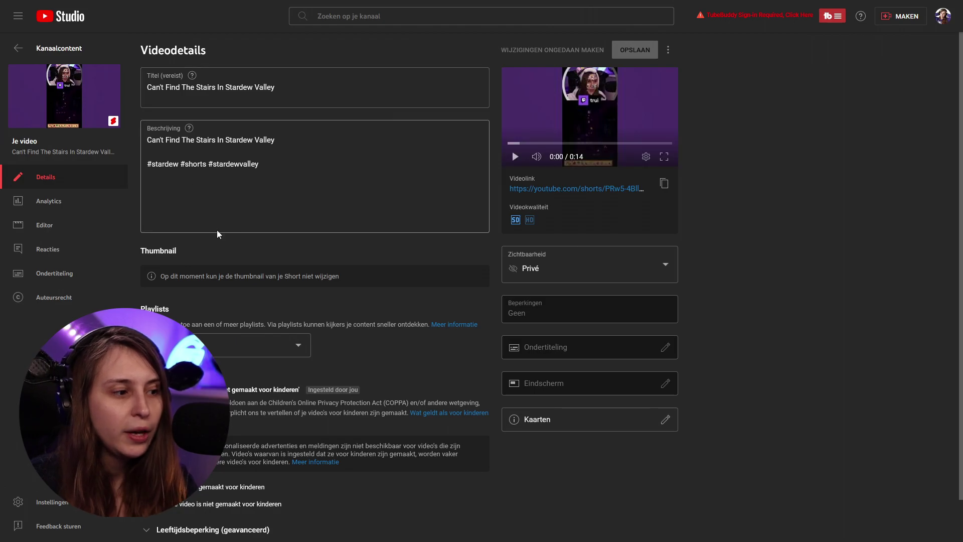
triple_click(260, 201)
left_click_drag(181, 135, 232, 135)
left_click(340, 187)
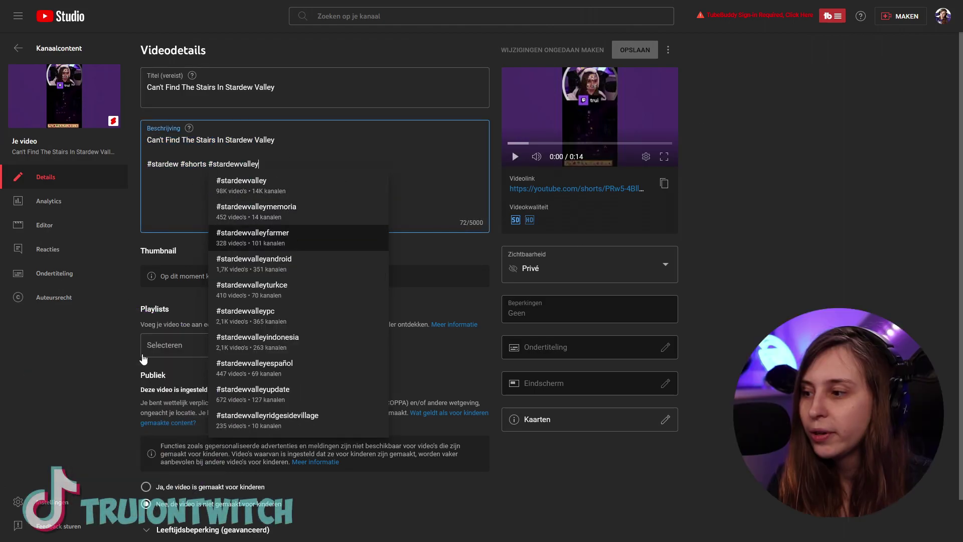
left_click(143, 358)
scroll(232, 327, "down", 1)
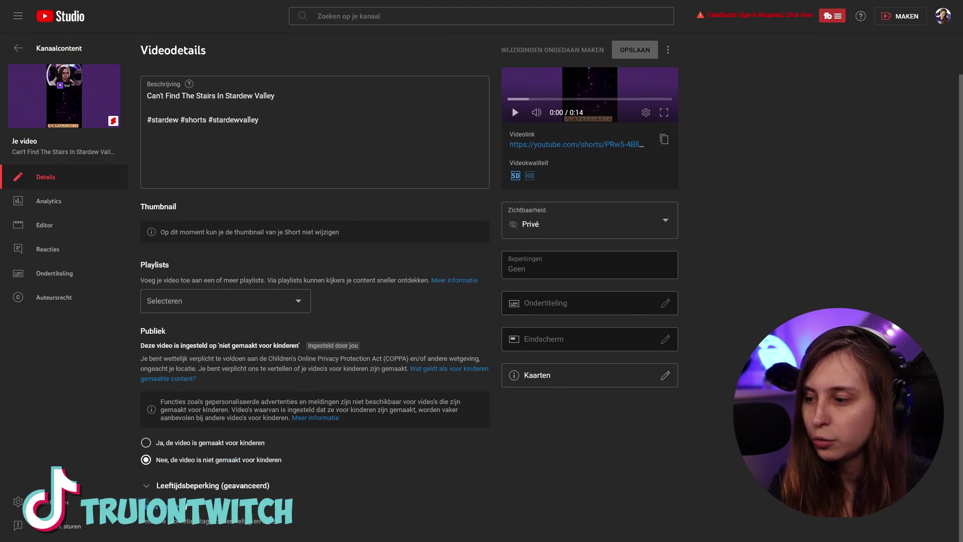
scroll(257, 220, "down", 12)
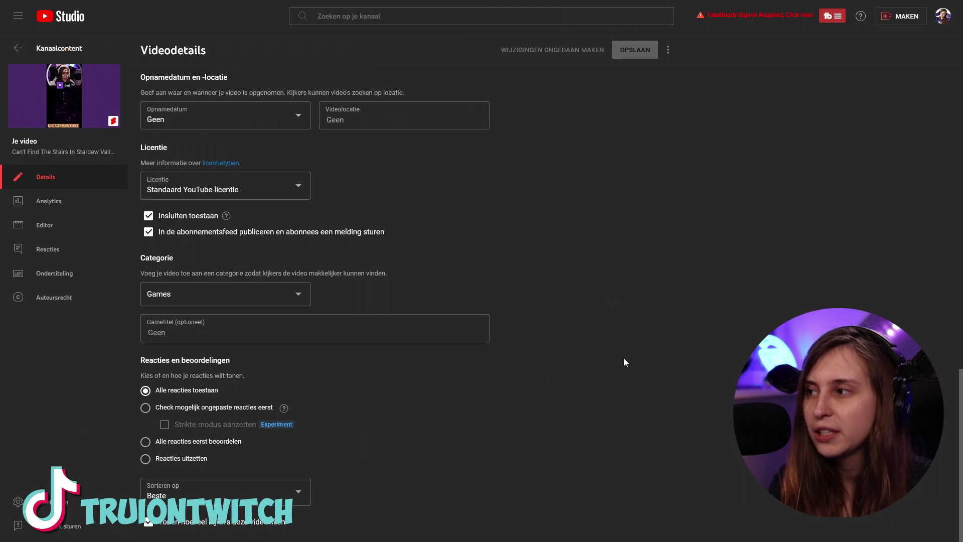
scroll(625, 362, "up", 6)
- Back in the video list, open and scroll through the 'Link Almost Jumped Off A Cliff!' details
left_click(59, 48)
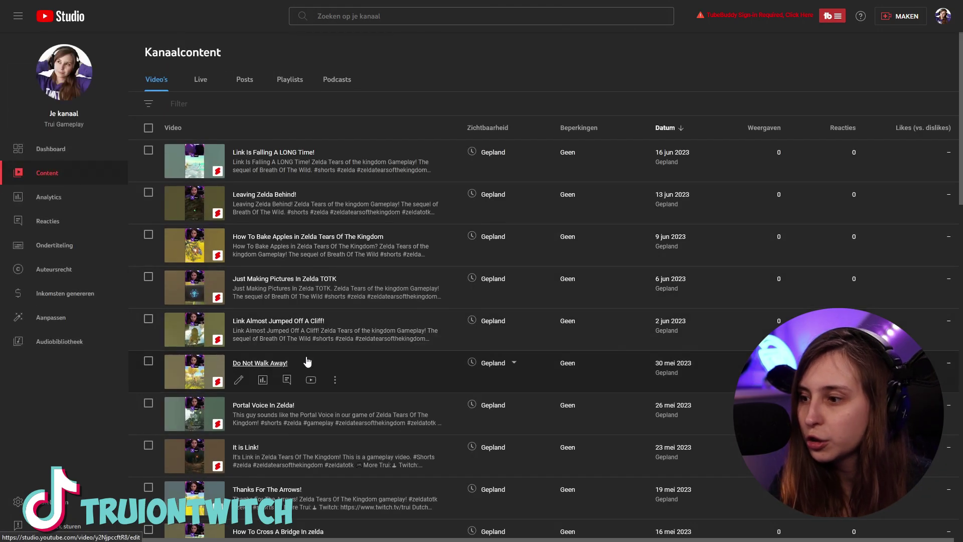
left_click(288, 320)
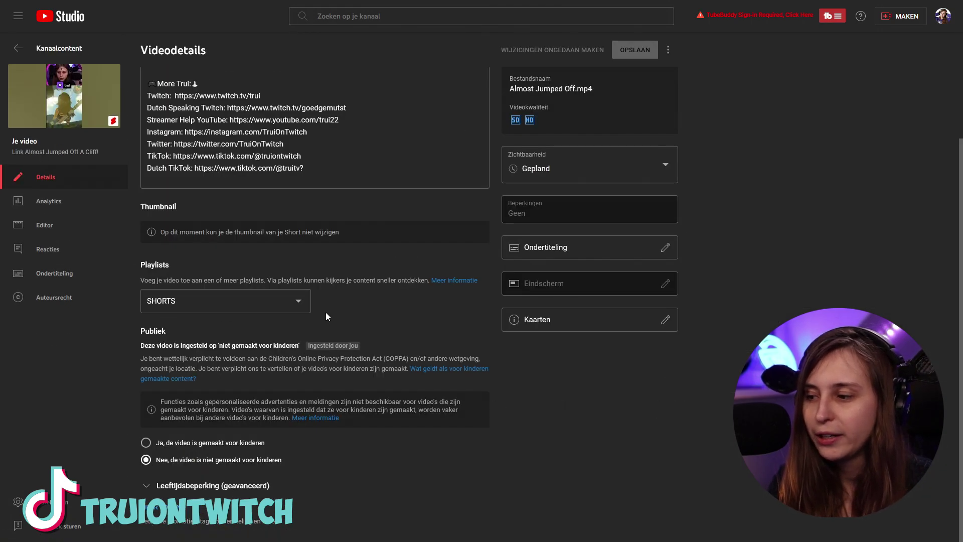
scroll(427, 381, "down", 10)
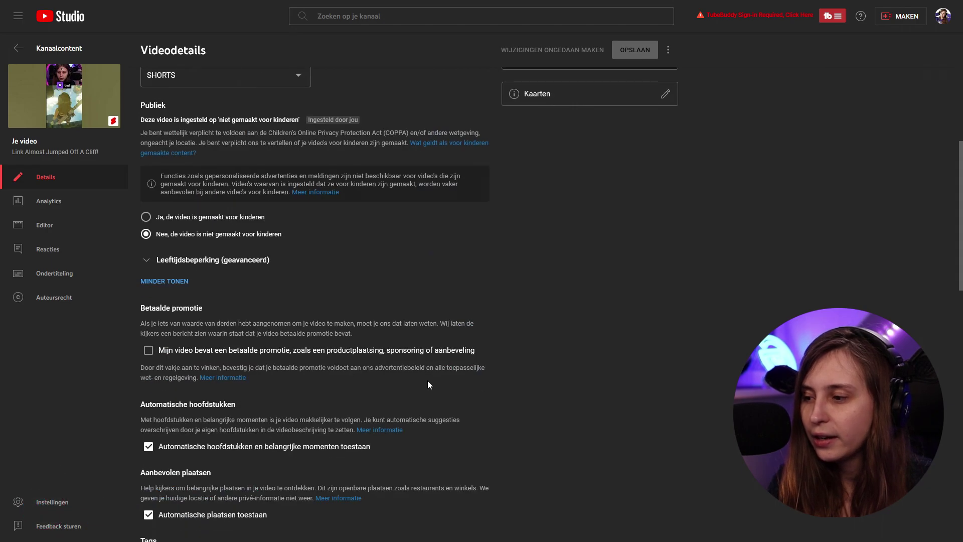
scroll(512, 310, "down", 10)
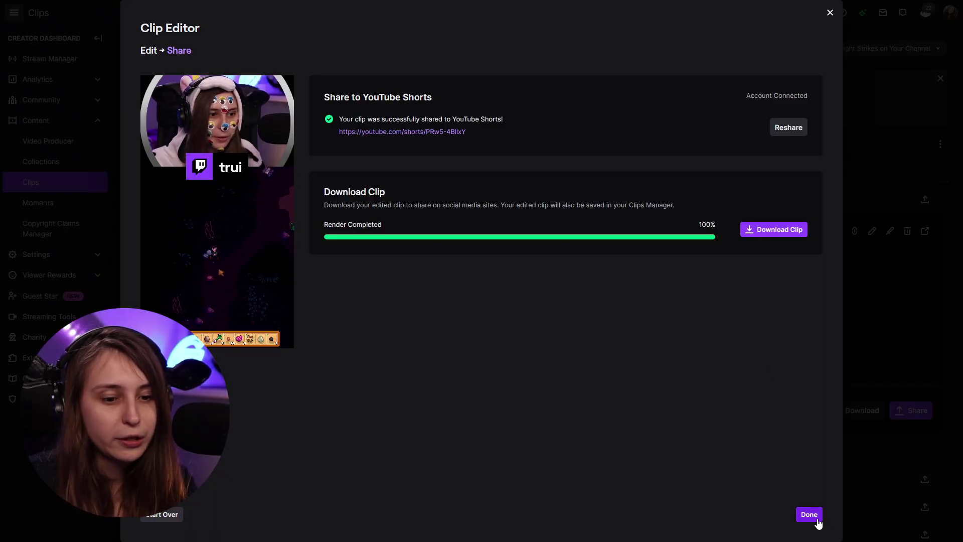
- Close the Clip Editor with Done, returning to the Clips manager showing the edited clip
left_click(810, 515)
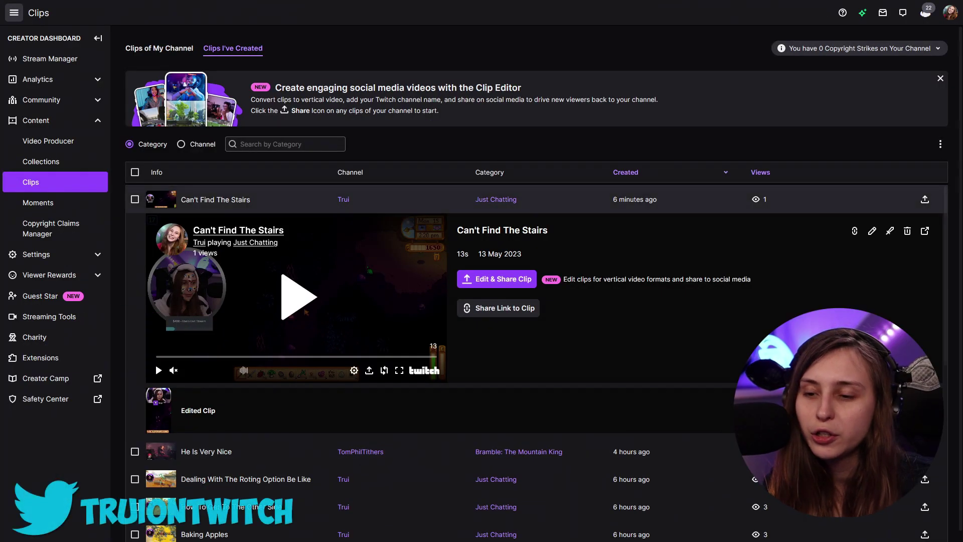